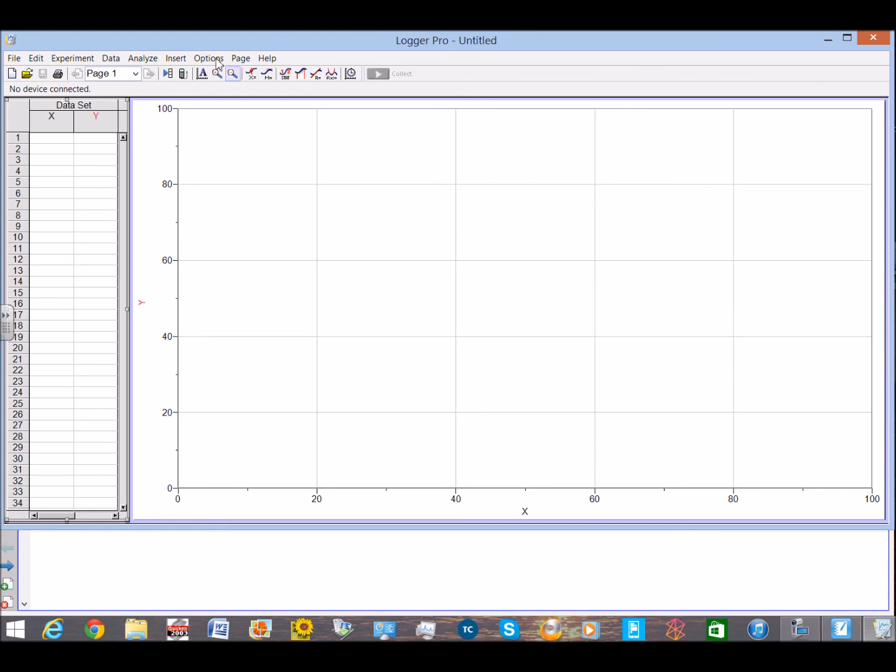
Insert the movie WP_20140808_14_06_43_Pro from the Desktop into the page
{"action": "left_click", "coordinate": [176, 60]}
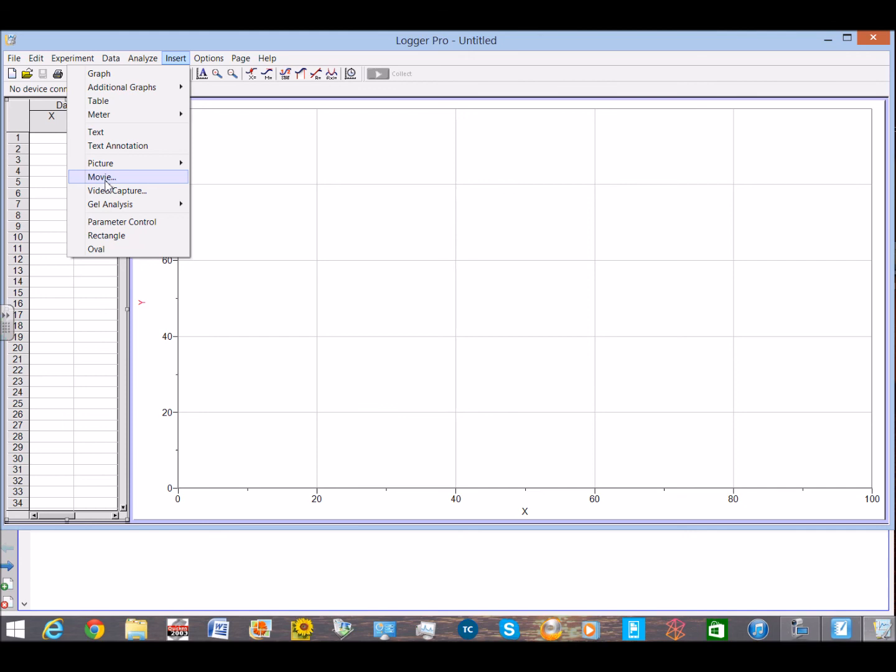
{"action": "left_click", "coordinate": [107, 181]}
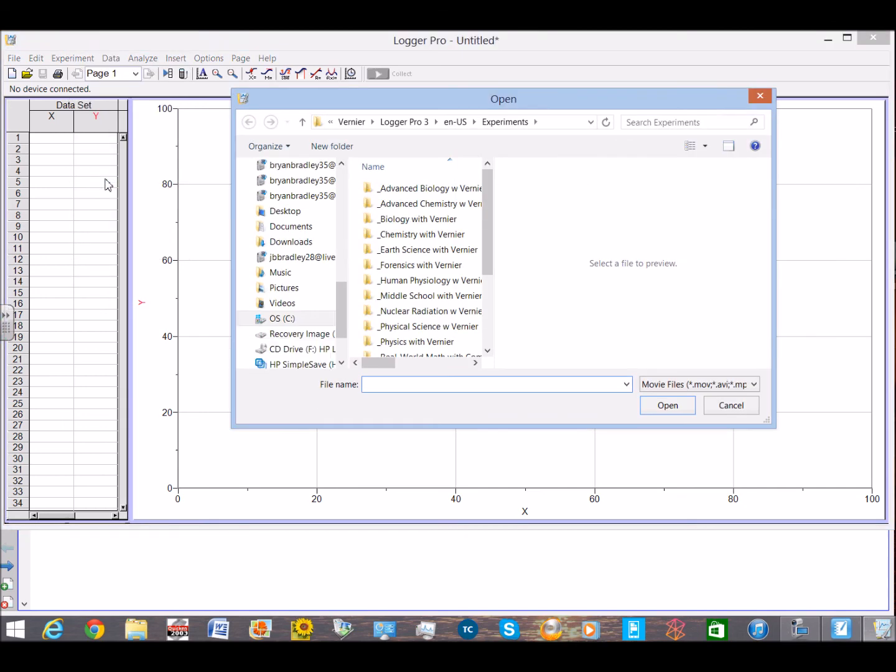
{"action": "left_click_drag", "start_coordinate": [340, 298], "coordinate": [336, 187]}
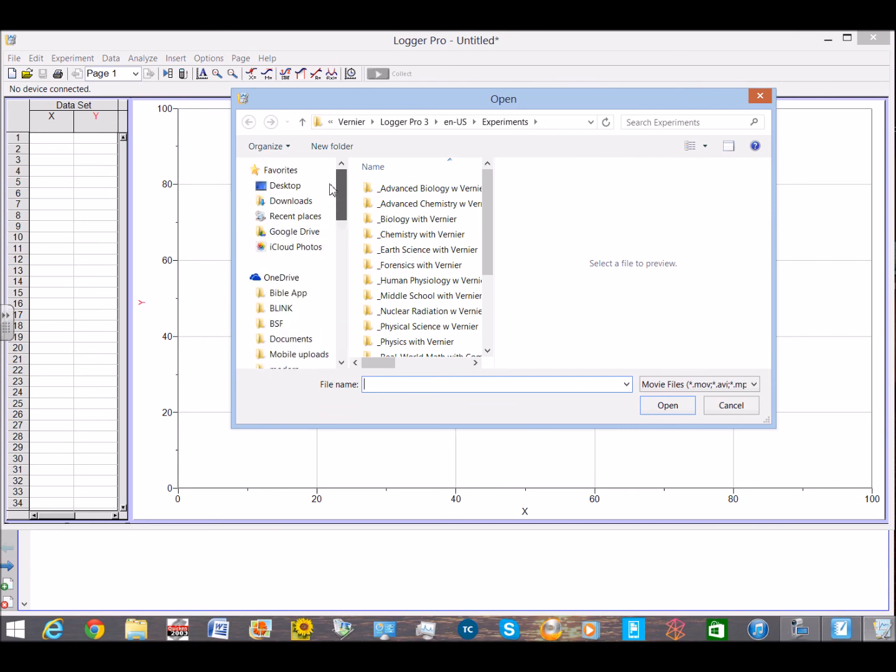
{"action": "left_click", "coordinate": [282, 185]}
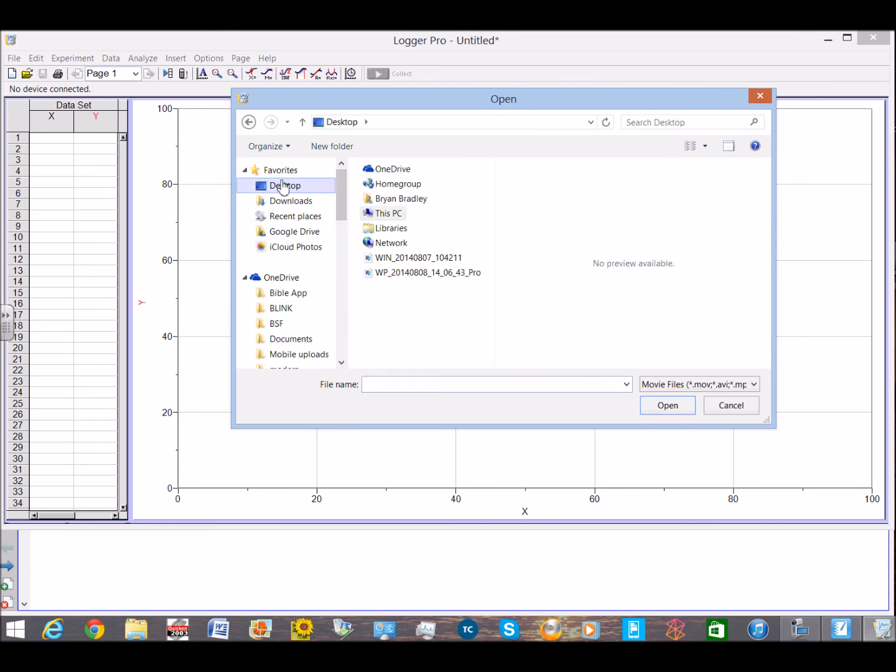
{"action": "left_click", "coordinate": [418, 274]}
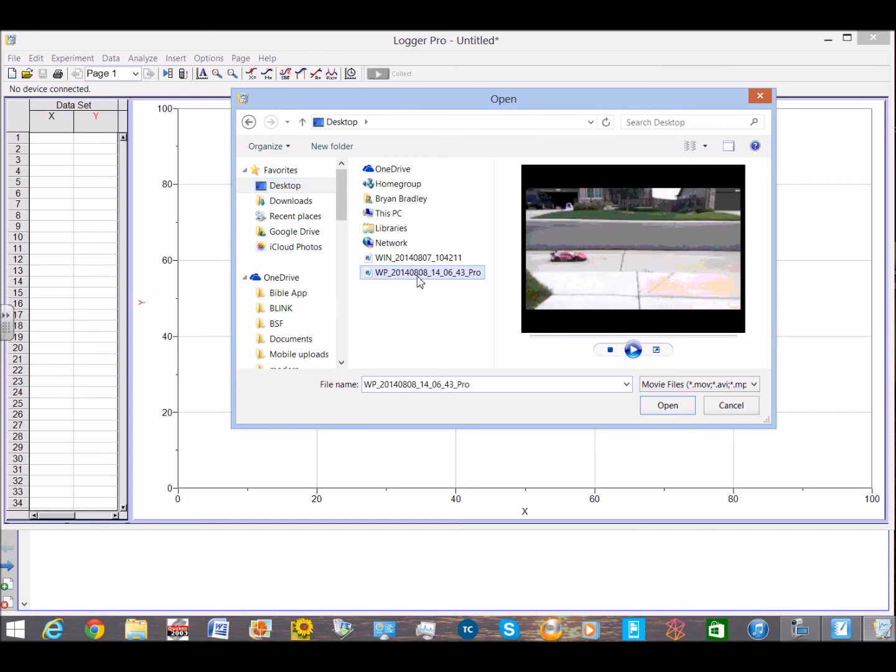
{"action": "left_click", "coordinate": [671, 414]}
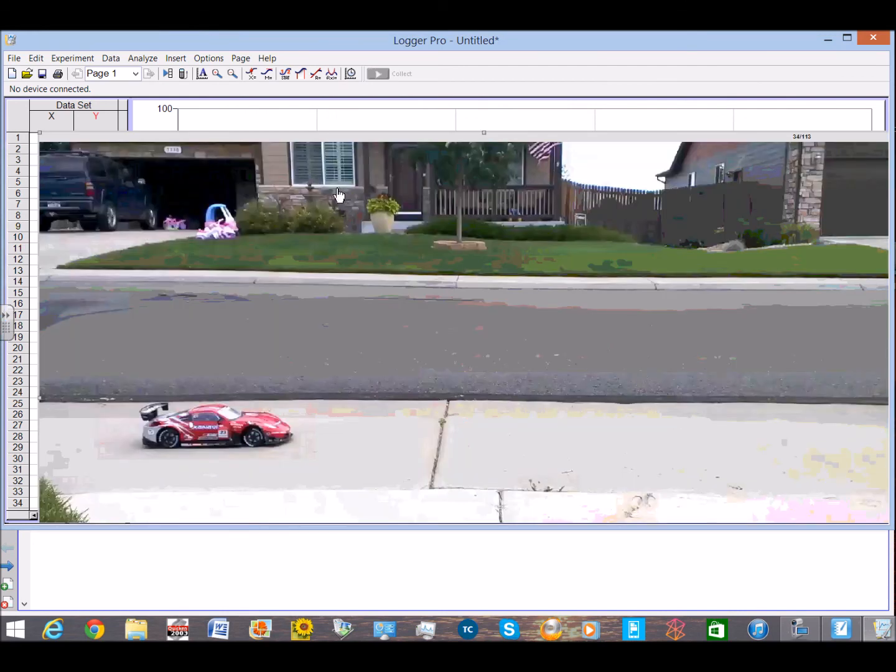
Resize and reposition the inserted movie so the whole frame and its playback controls fit within the page
{"action": "left_click_drag", "start_coordinate": [39, 132], "coordinate": [222, 204]}
{"action": "left_click_drag", "start_coordinate": [429, 237], "coordinate": [222, 163]}
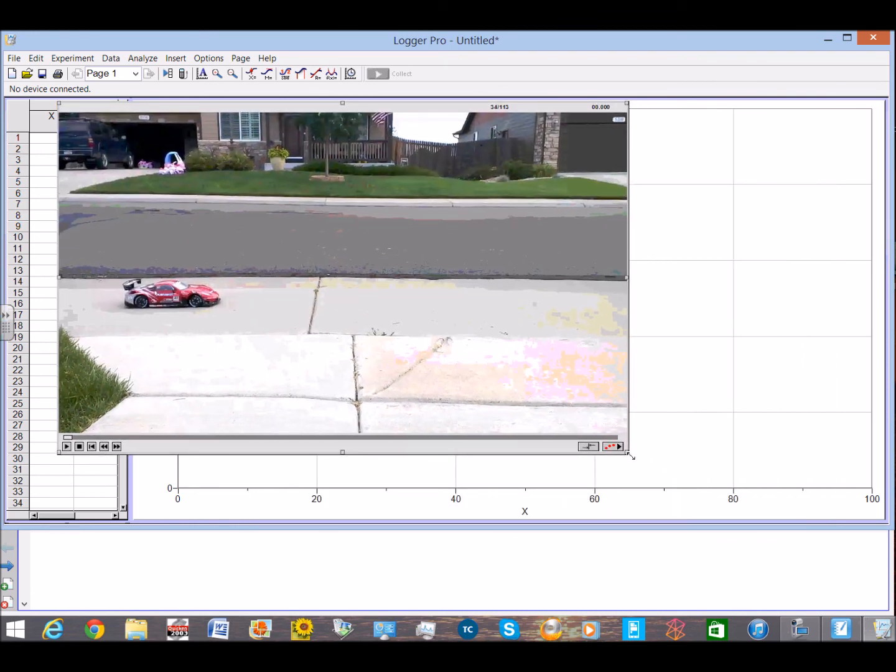
{"action": "left_click_drag", "start_coordinate": [629, 456], "coordinate": [750, 512]}
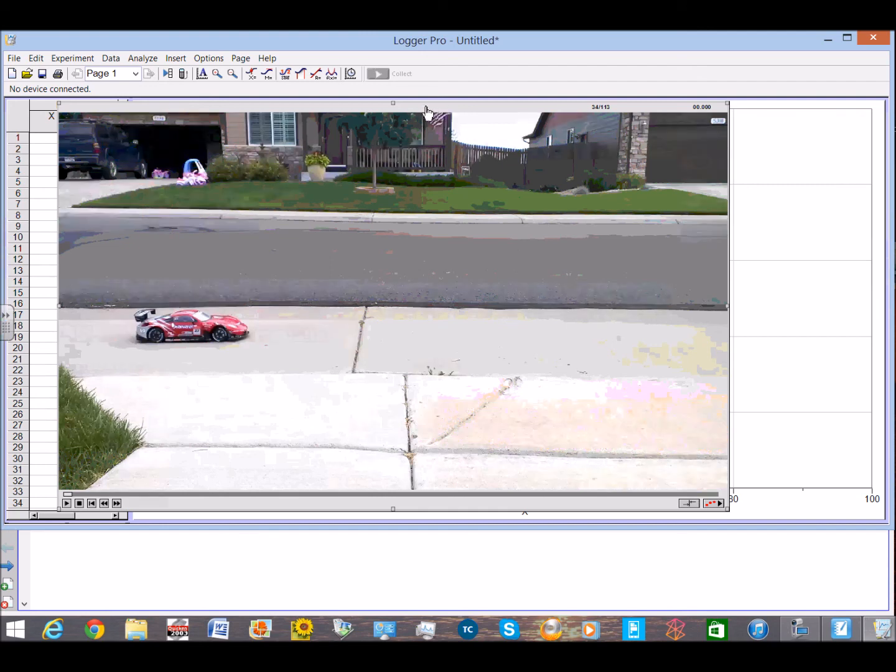
{"action": "left_click_drag", "start_coordinate": [416, 119], "coordinate": [429, 123]}
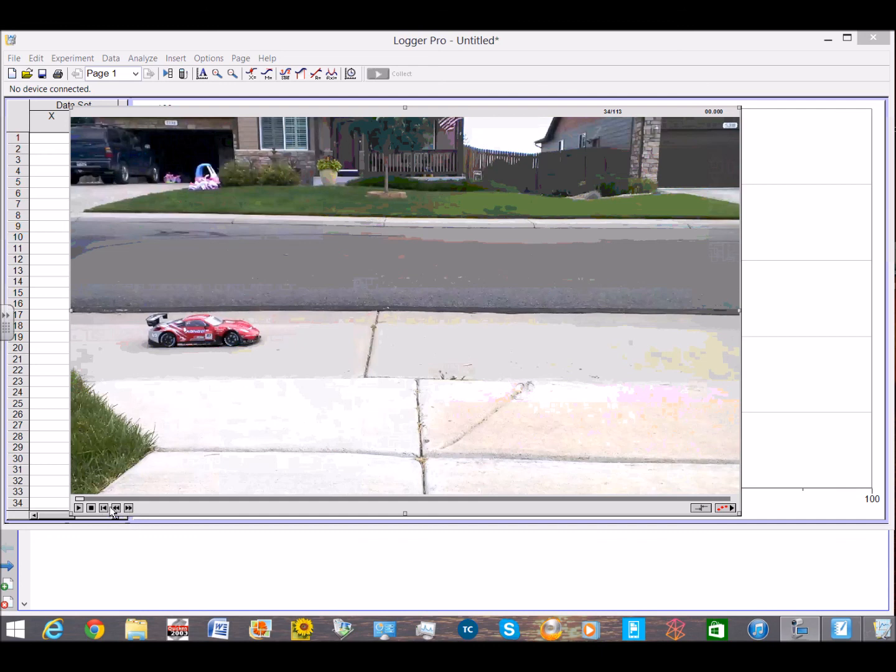
Play the movie through twice to preview the car's motion, returning it to the start each time
{"action": "left_click", "coordinate": [79, 508]}
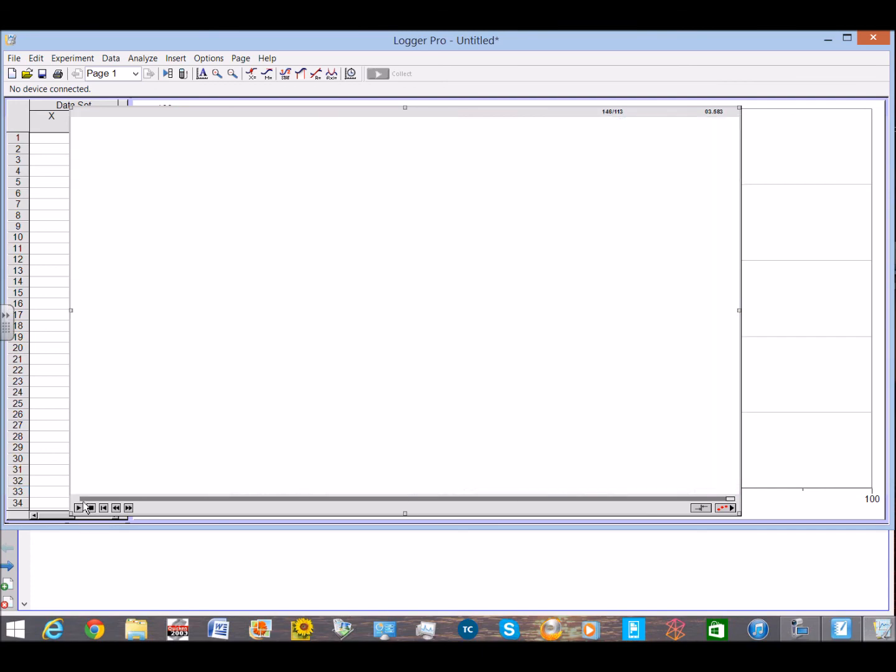
{"action": "left_click", "coordinate": [85, 499]}
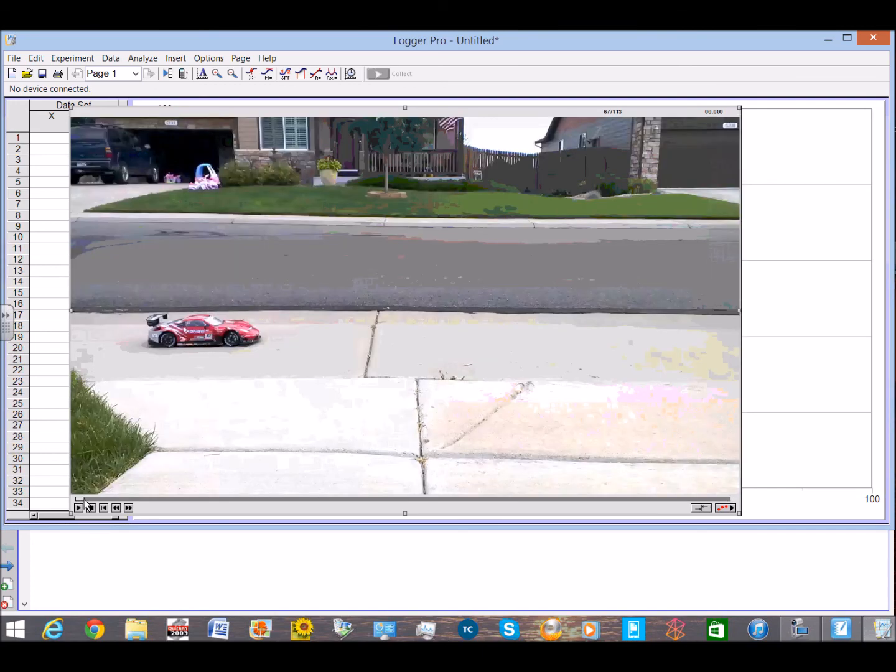
{"action": "left_click", "coordinate": [79, 510]}
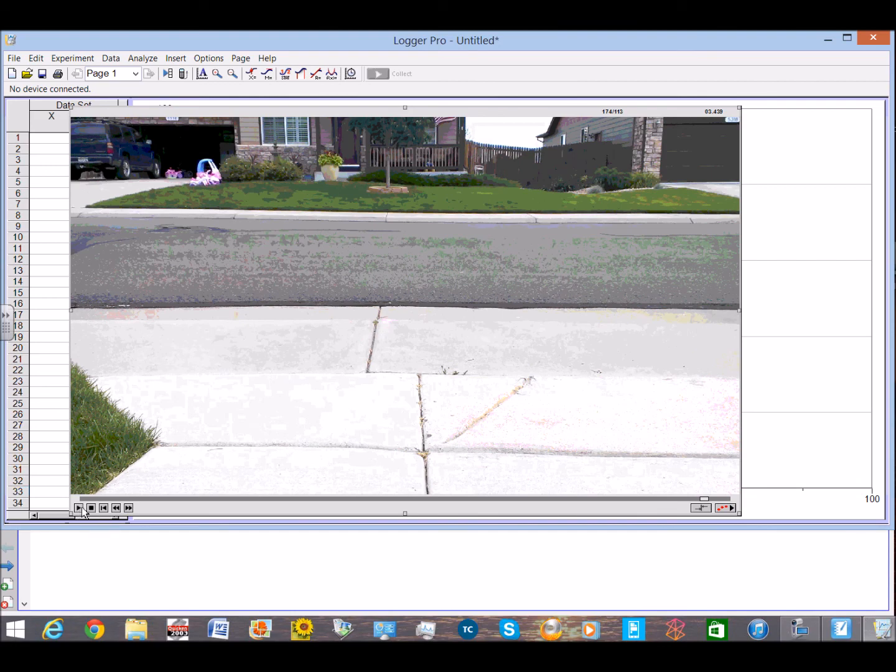
{"action": "left_click", "coordinate": [92, 508]}
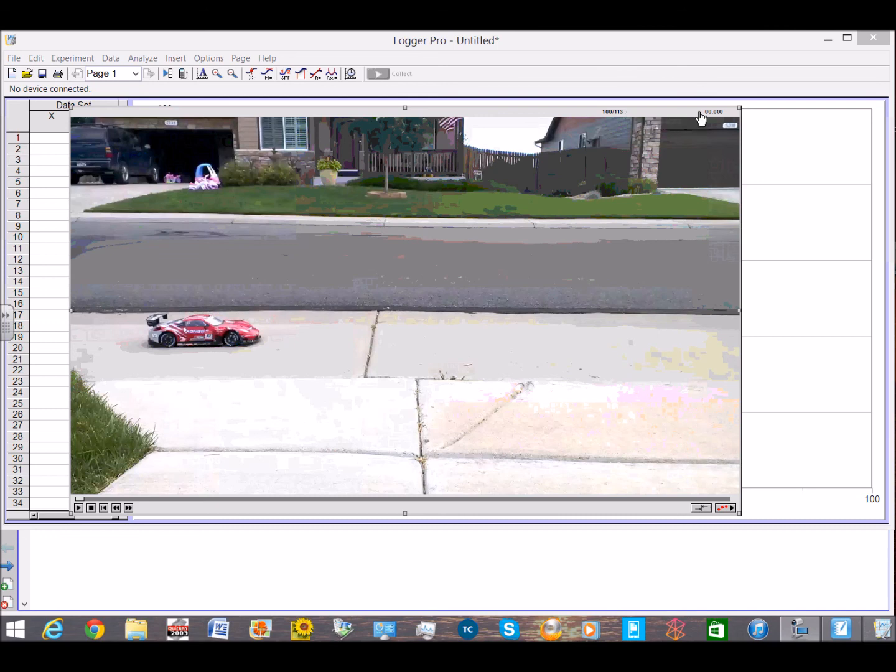
Advance the movie frame by frame from the start to 0.348 s
{"action": "left_click", "coordinate": [130, 507]}
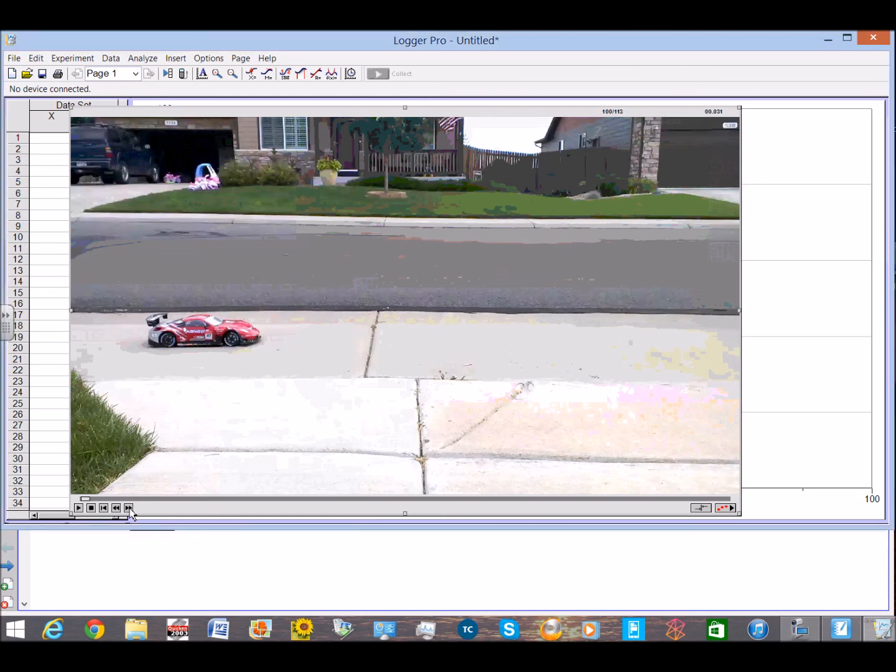
{"action": "left_click", "coordinate": [129, 507]}
{"action": "left_click", "coordinate": [128, 507]}
{"action": "left_click", "coordinate": [129, 508]}
{"action": "left_click", "coordinate": [129, 507]}
{"action": "left_click", "coordinate": [129, 508]}
{"action": "left_click", "coordinate": [128, 507]}
{"action": "left_click", "coordinate": [128, 507]}
{"action": "left_click", "coordinate": [129, 507]}
{"action": "left_click", "coordinate": [129, 507]}
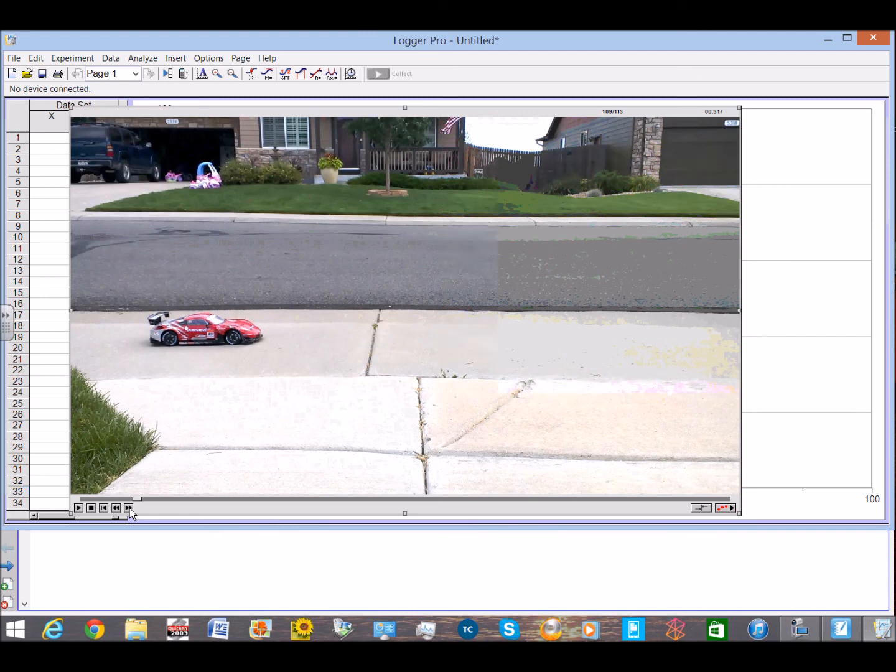
{"action": "left_click", "coordinate": [129, 507]}
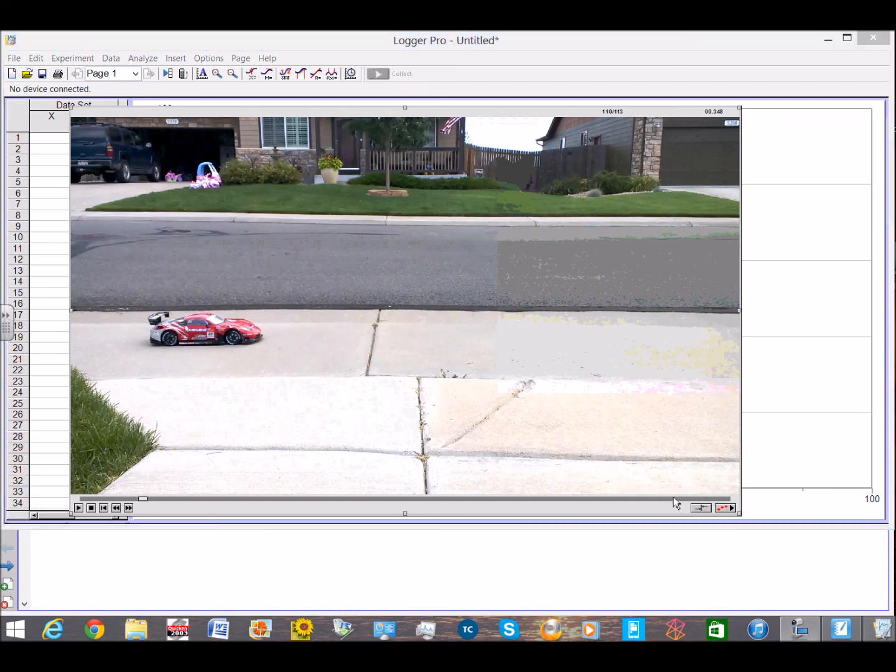
Enable video analysis and set the movie scale by marking the car's length from rear to front as 1.2 ft
{"action": "left_click", "coordinate": [730, 509]}
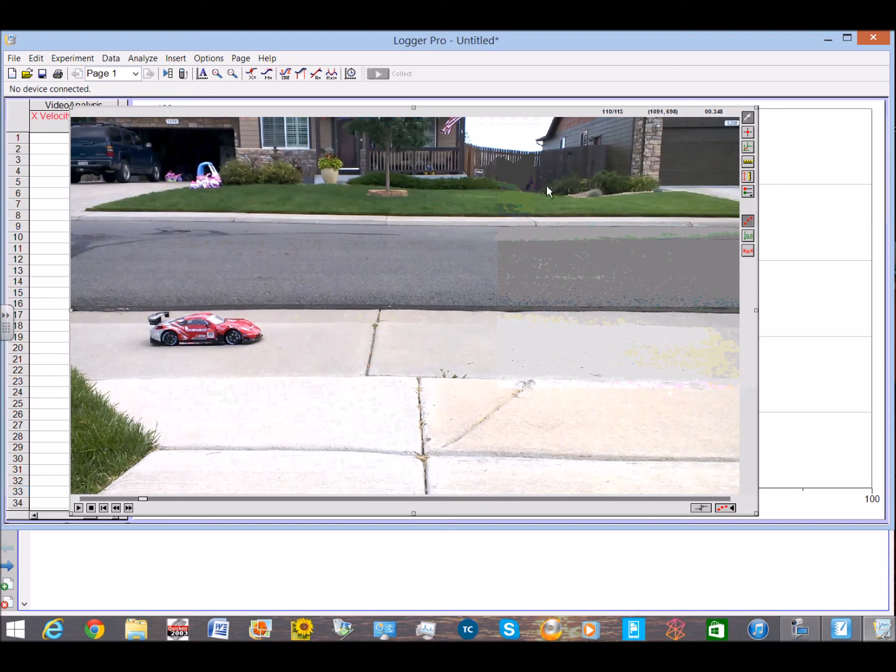
{"action": "left_click", "coordinate": [748, 132]}
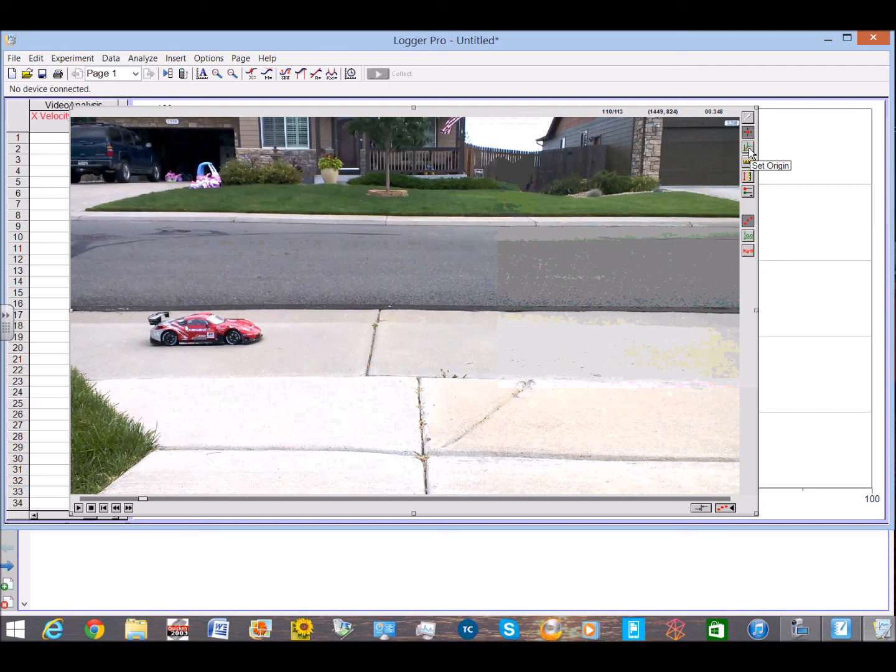
{"action": "left_click", "coordinate": [749, 149]}
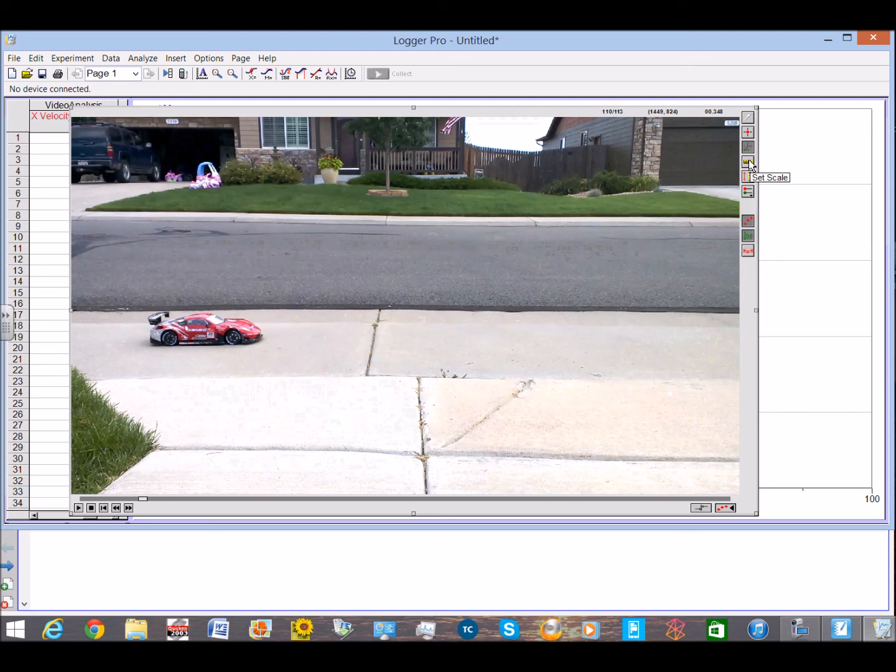
{"action": "left_click", "coordinate": [747, 162]}
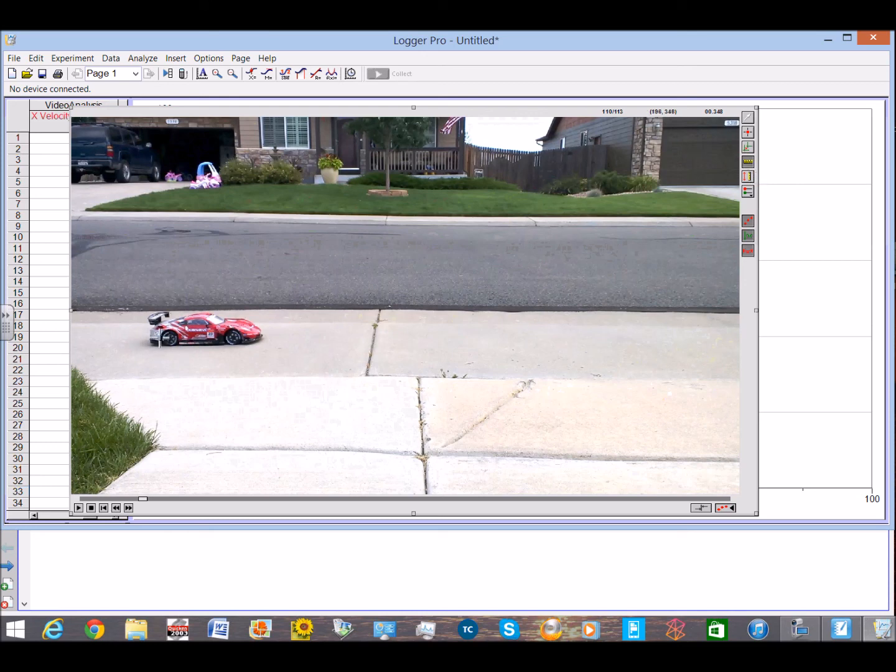
{"action": "left_click_drag", "start_coordinate": [152, 336], "coordinate": [264, 334]}
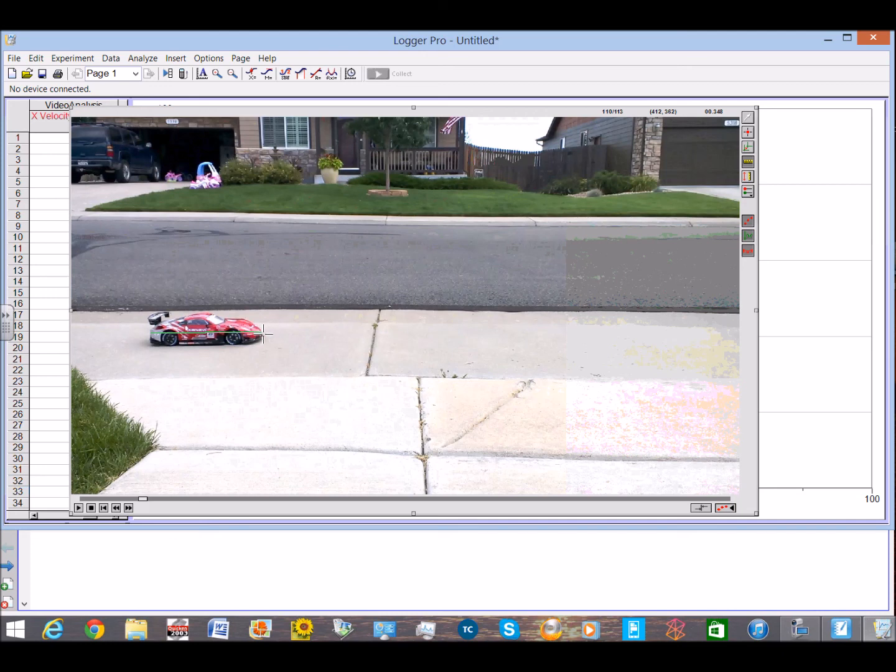
{"action": "left_click_drag", "start_coordinate": [263, 334], "coordinate": [263, 334]}
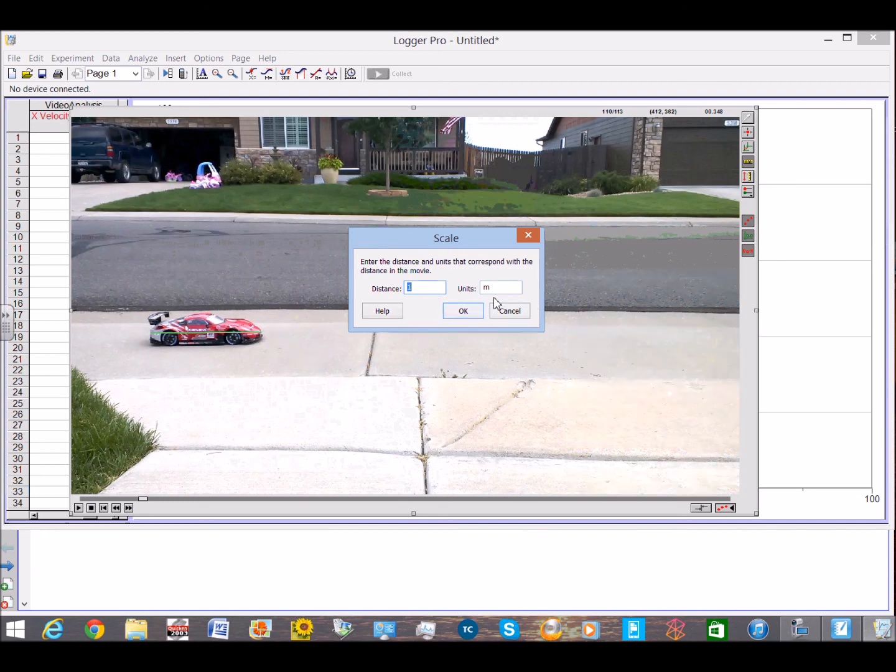
{"action": "type", "text": "1.2"}
{"action": "key", "text": "Tab"}
{"action": "type", "text": "ft"}
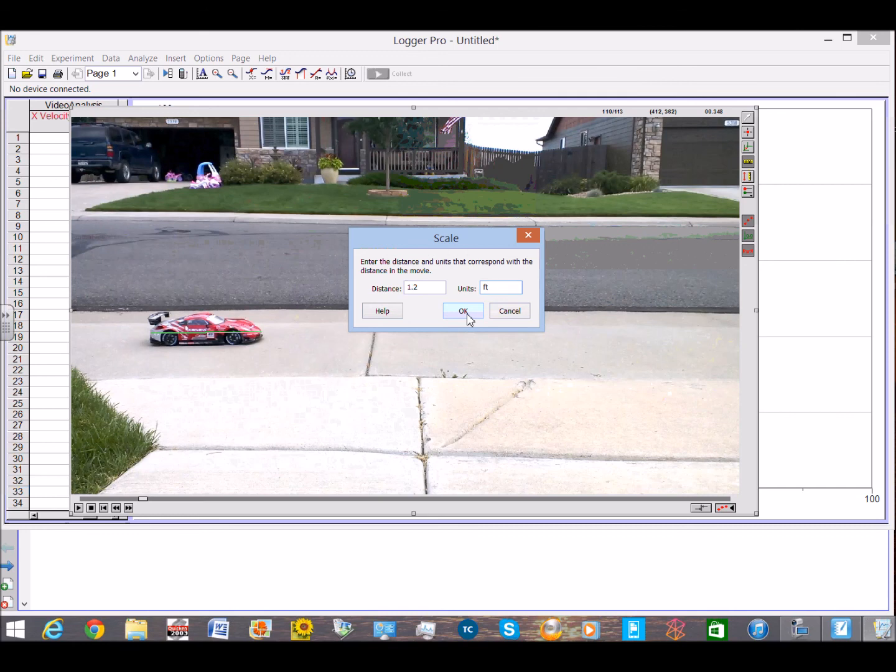
{"action": "left_click", "coordinate": [463, 311]}
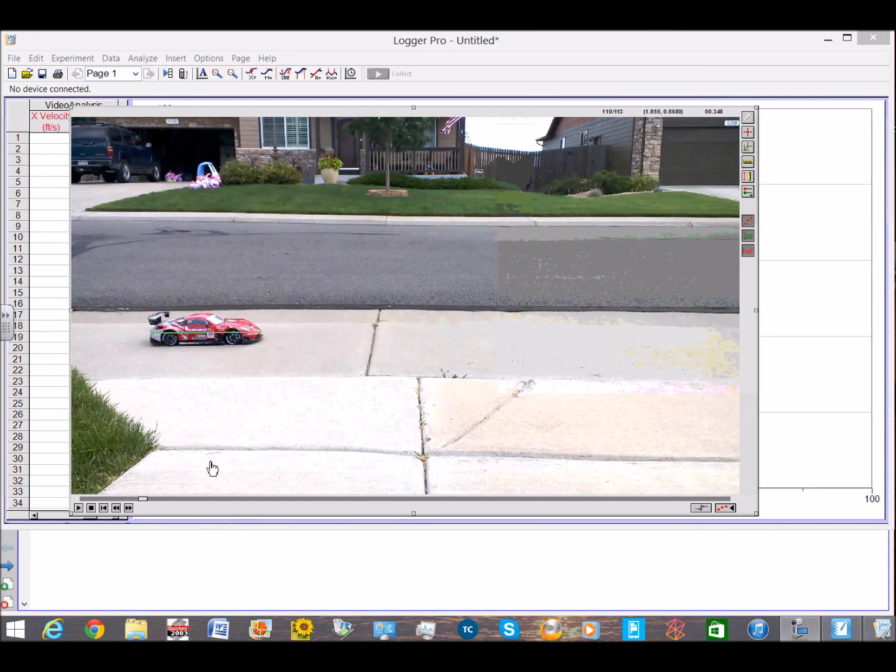
Step the movie forward frame by frame to where the car starts moving, settling on the frame at 1.173 s
{"action": "left_click", "coordinate": [130, 507]}
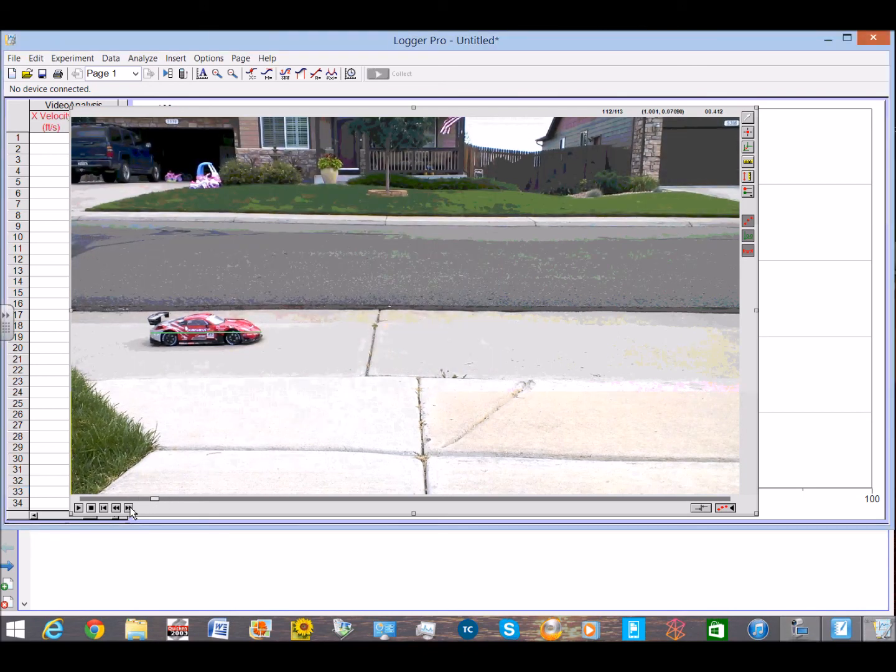
{"action": "left_click", "coordinate": [130, 507]}
{"action": "left_click", "coordinate": [130, 507]}
{"action": "left_click", "coordinate": [130, 508]}
{"action": "left_click", "coordinate": [131, 507]}
{"action": "left_click", "coordinate": [131, 507]}
{"action": "left_click", "coordinate": [130, 508]}
{"action": "left_click", "coordinate": [130, 507]}
{"action": "left_click", "coordinate": [130, 507]}
{"action": "left_click", "coordinate": [131, 507]}
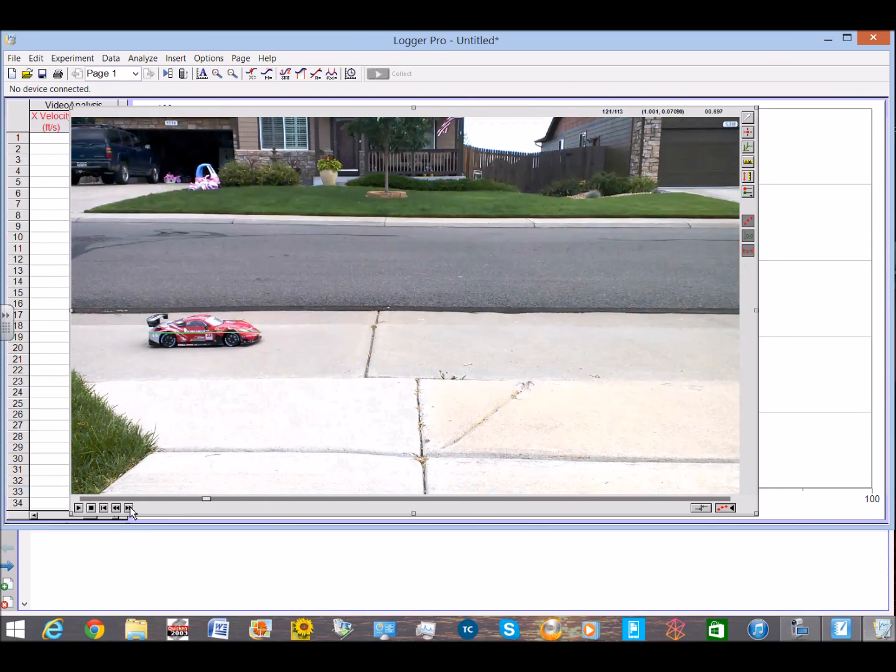
{"action": "left_click", "coordinate": [130, 507]}
{"action": "left_click", "coordinate": [130, 508]}
{"action": "left_click", "coordinate": [130, 507]}
{"action": "left_click", "coordinate": [130, 507]}
{"action": "left_click", "coordinate": [131, 507]}
{"action": "left_click", "coordinate": [131, 507]}
{"action": "left_click", "coordinate": [130, 507]}
{"action": "left_click", "coordinate": [130, 508]}
{"action": "left_click", "coordinate": [131, 507]}
{"action": "left_click", "coordinate": [131, 508]}
{"action": "left_click", "coordinate": [130, 507]}
{"action": "left_click", "coordinate": [130, 507]}
{"action": "left_click", "coordinate": [130, 507]}
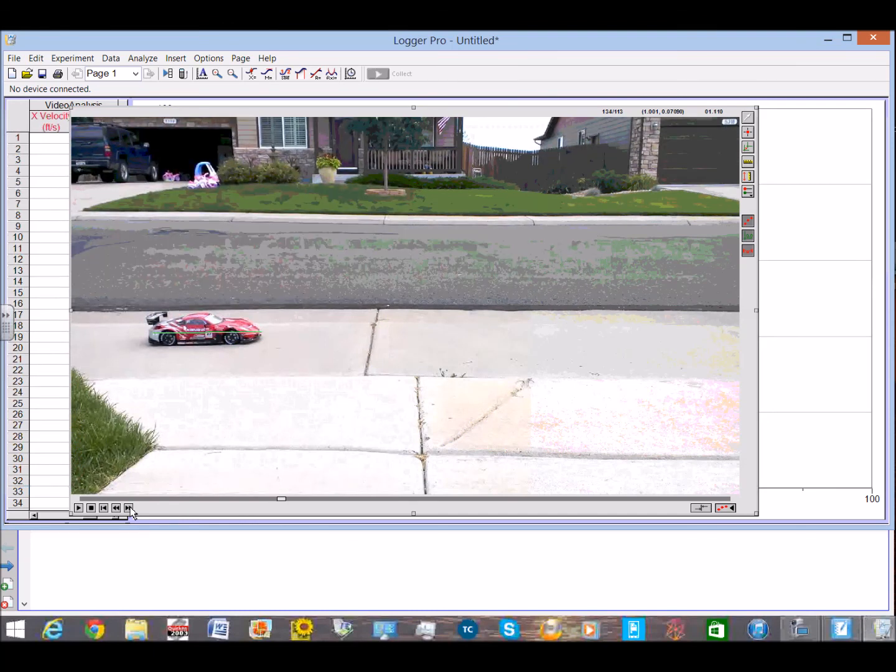
{"action": "left_click", "coordinate": [130, 507]}
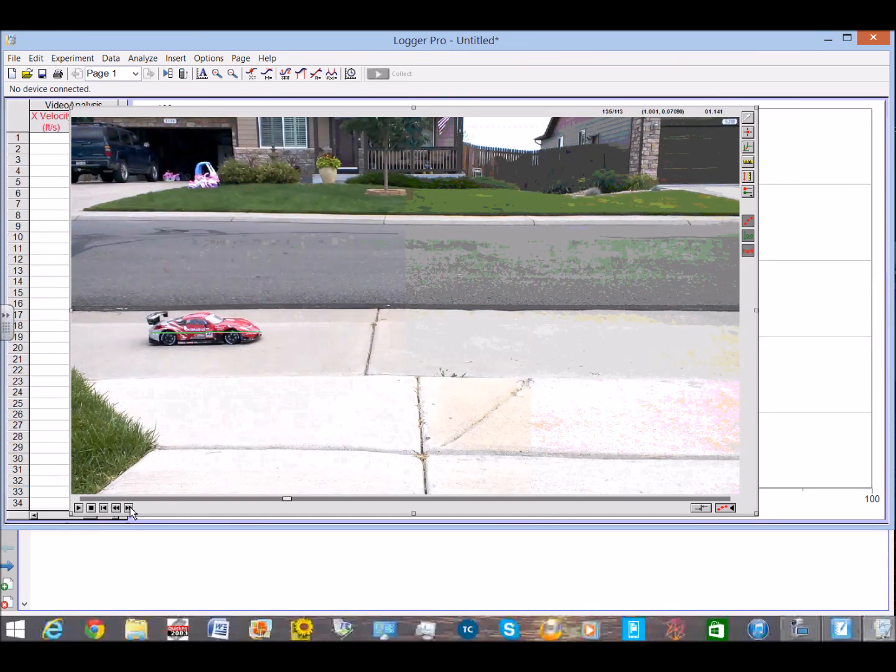
{"action": "left_click", "coordinate": [131, 507]}
{"action": "left_click", "coordinate": [130, 508]}
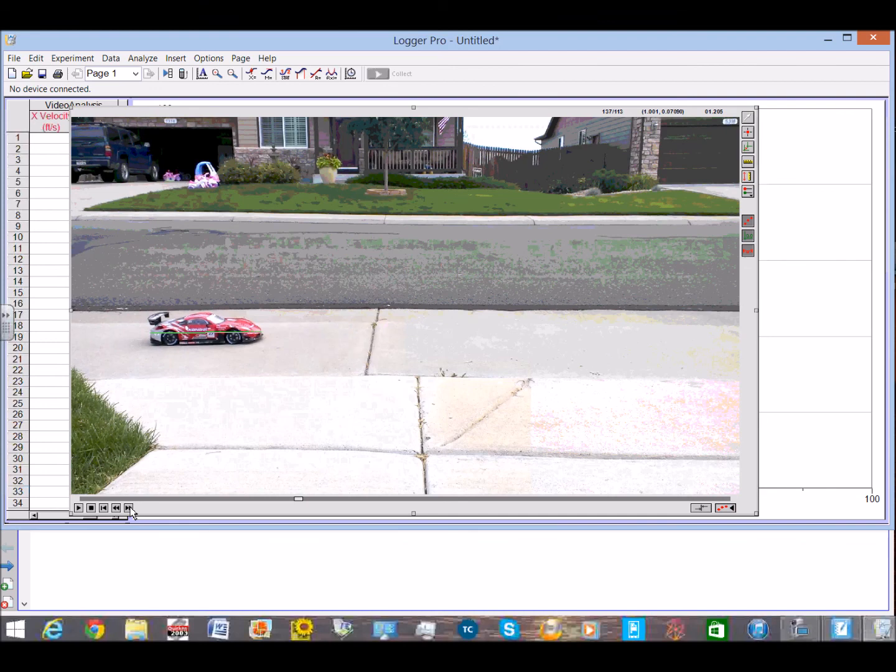
{"action": "left_click", "coordinate": [116, 507]}
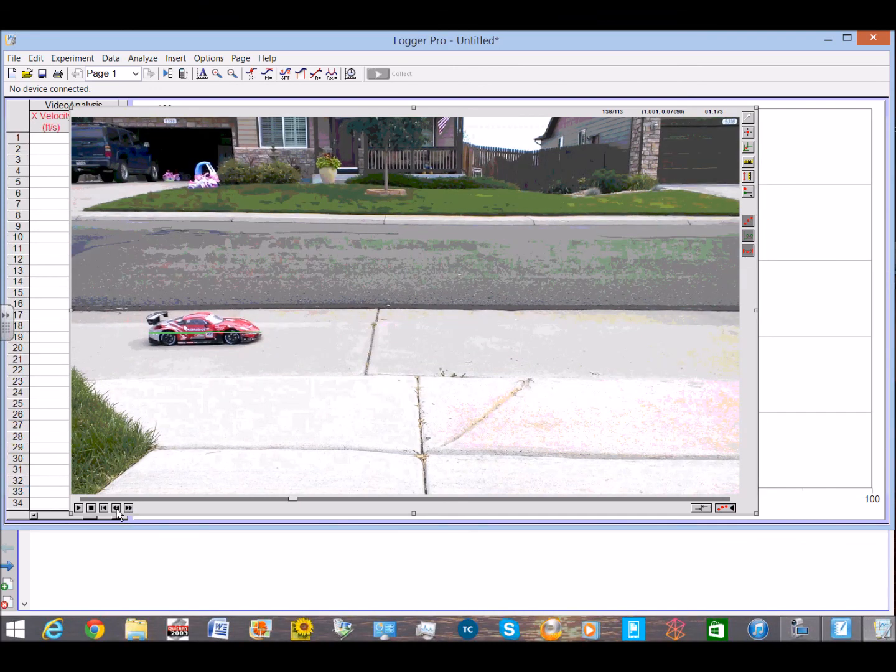
Add tracking points at the car's front bumper in five consecutive frames, starting from the frame at 1.173 s
{"action": "left_click", "coordinate": [747, 132]}
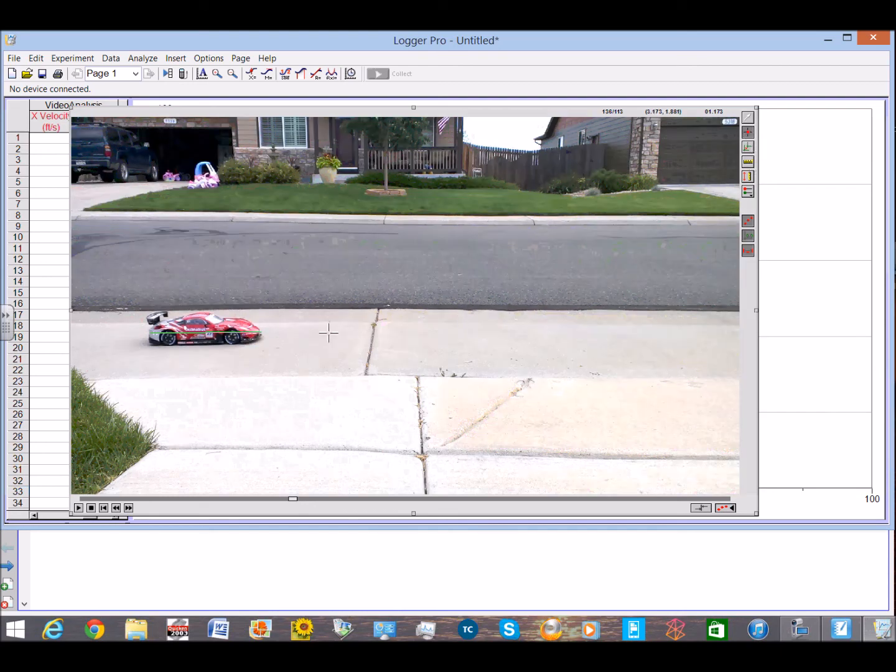
{"action": "left_click", "coordinate": [262, 334]}
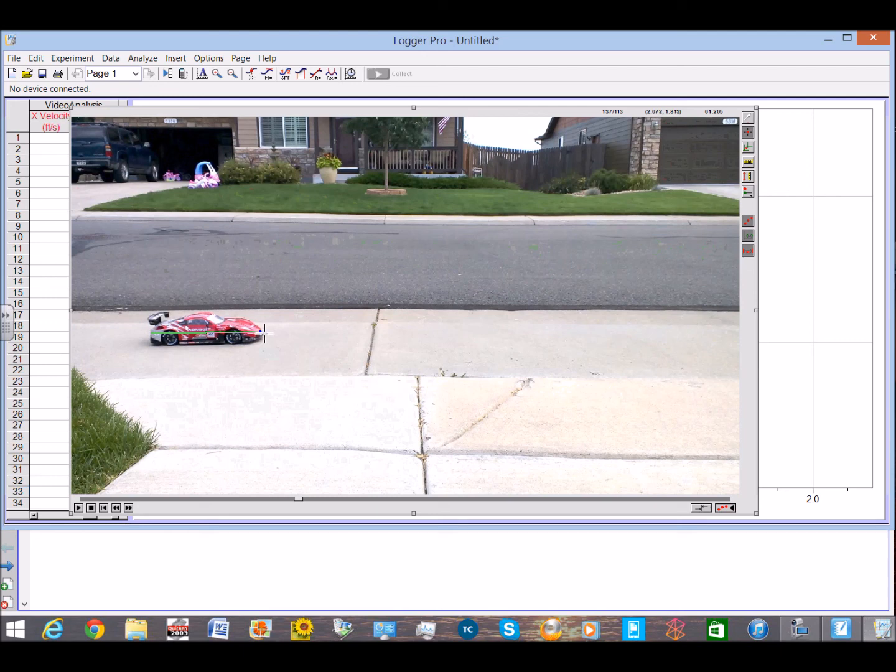
{"action": "left_click", "coordinate": [264, 333]}
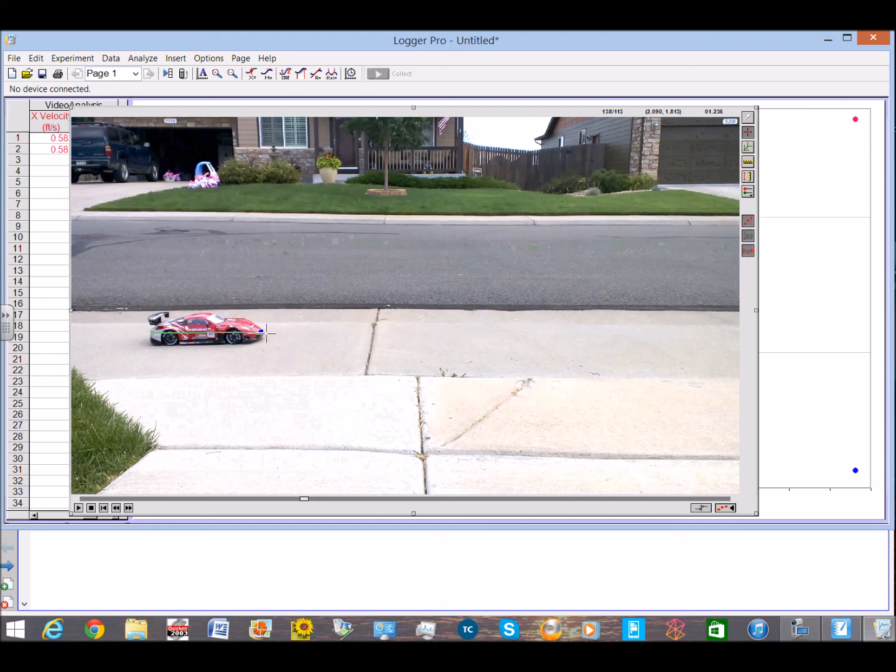
{"action": "left_click", "coordinate": [266, 333]}
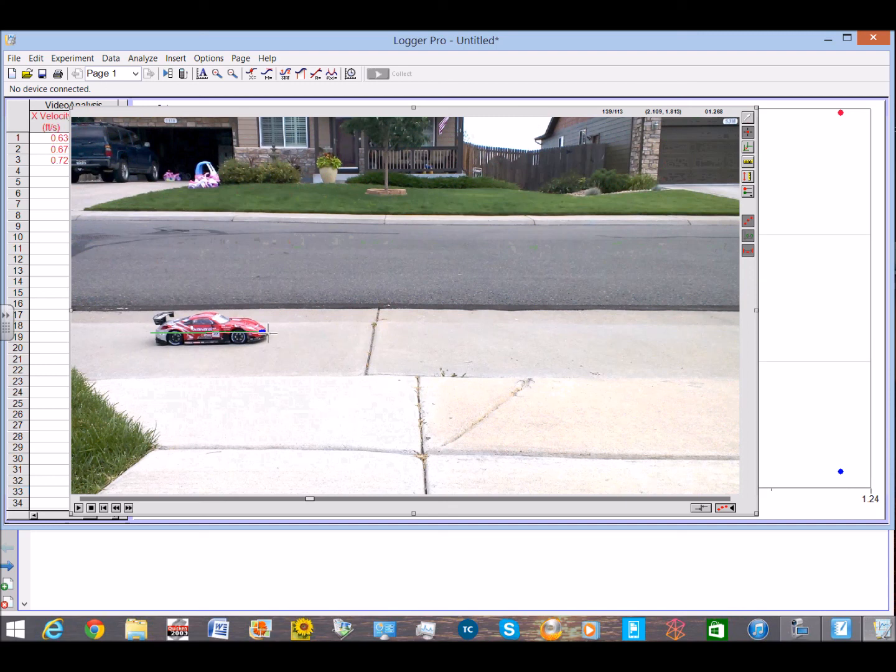
{"action": "left_click", "coordinate": [268, 333]}
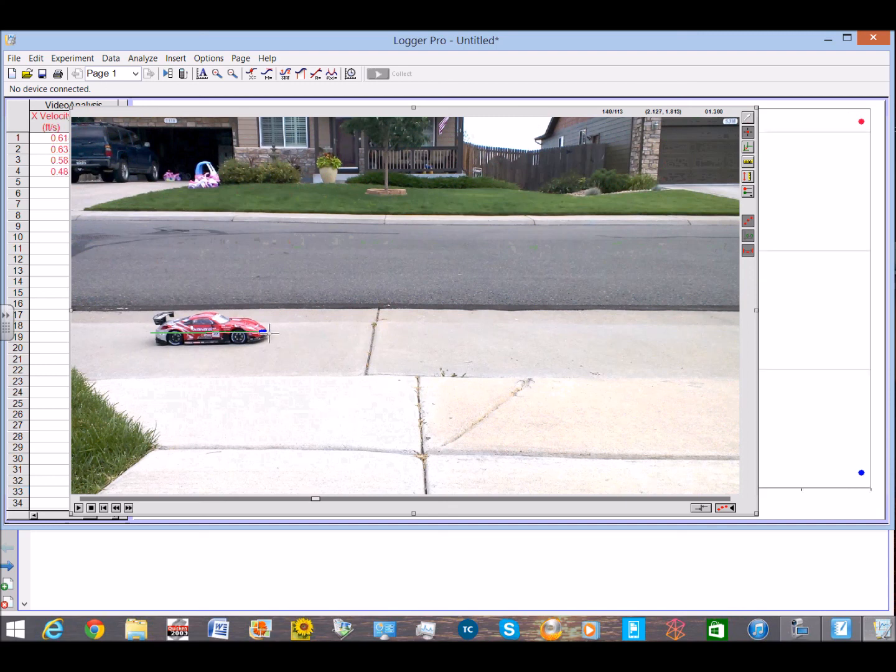
{"action": "left_click", "coordinate": [269, 334]}
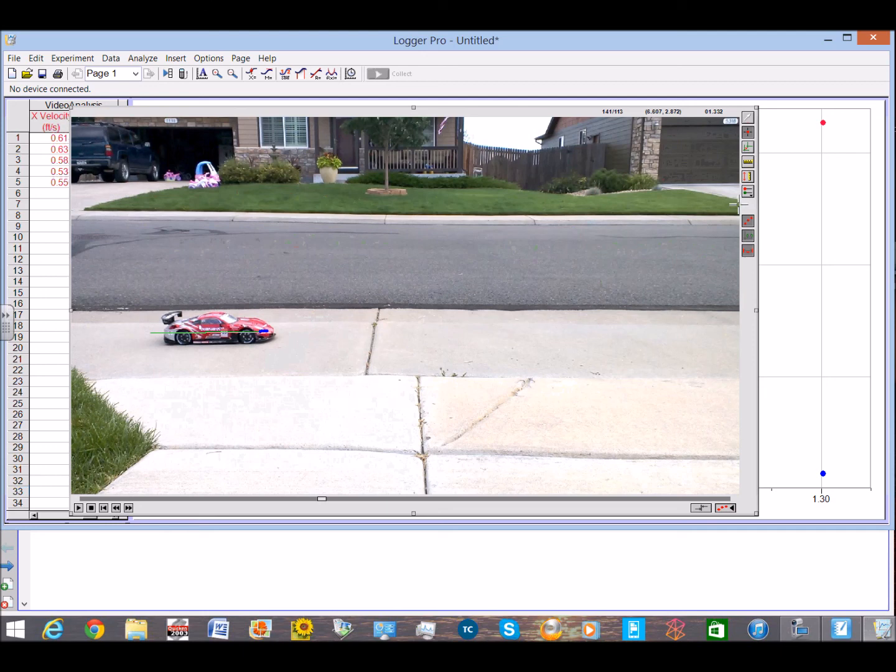
Return the movie to the frame at 1.173 s and set the coordinate origin at the car's front bumper
{"action": "left_click", "coordinate": [747, 119]}
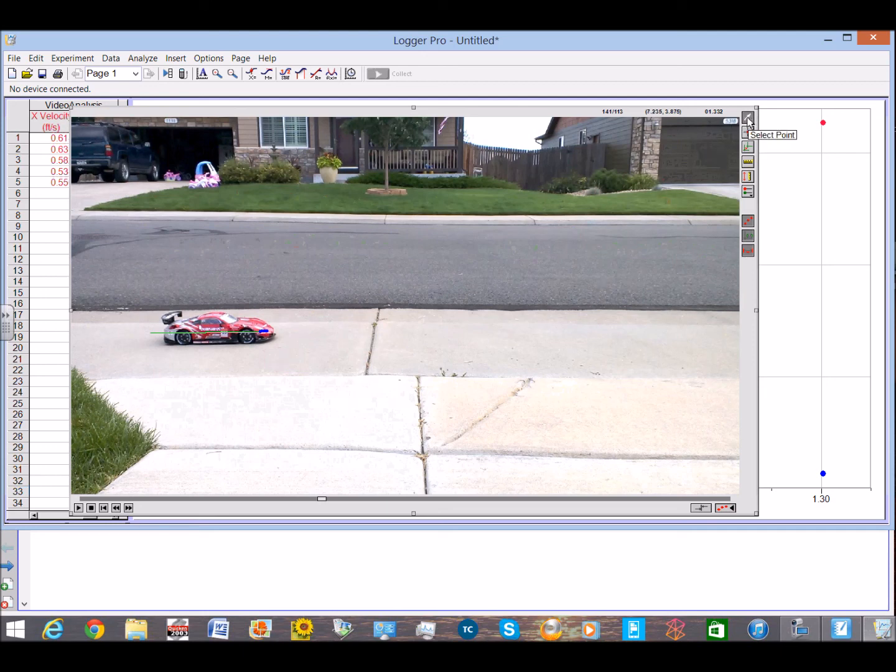
{"action": "left_click", "coordinate": [116, 508]}
{"action": "left_click", "coordinate": [116, 507]}
{"action": "left_click", "coordinate": [116, 507]}
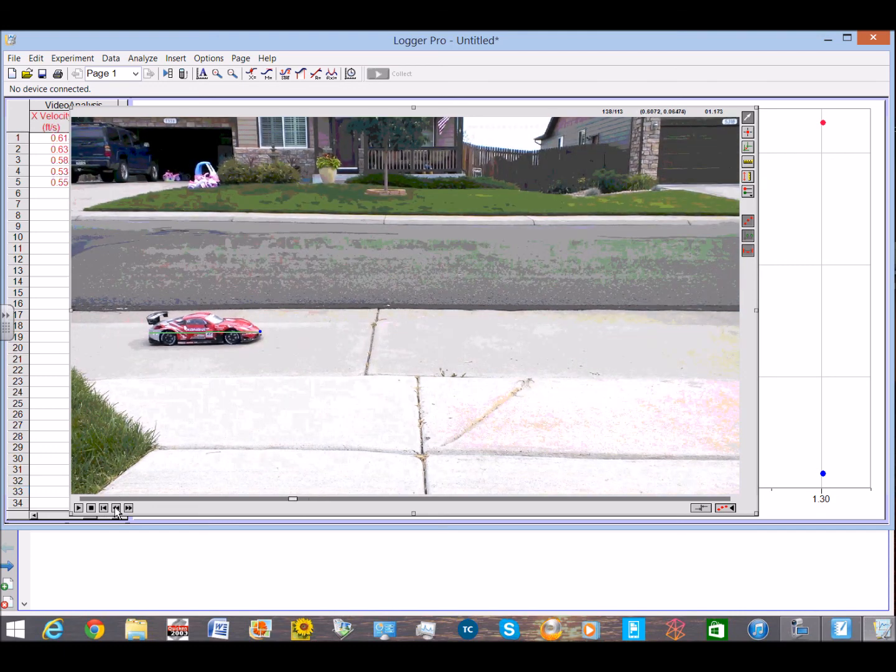
{"action": "left_click", "coordinate": [748, 148]}
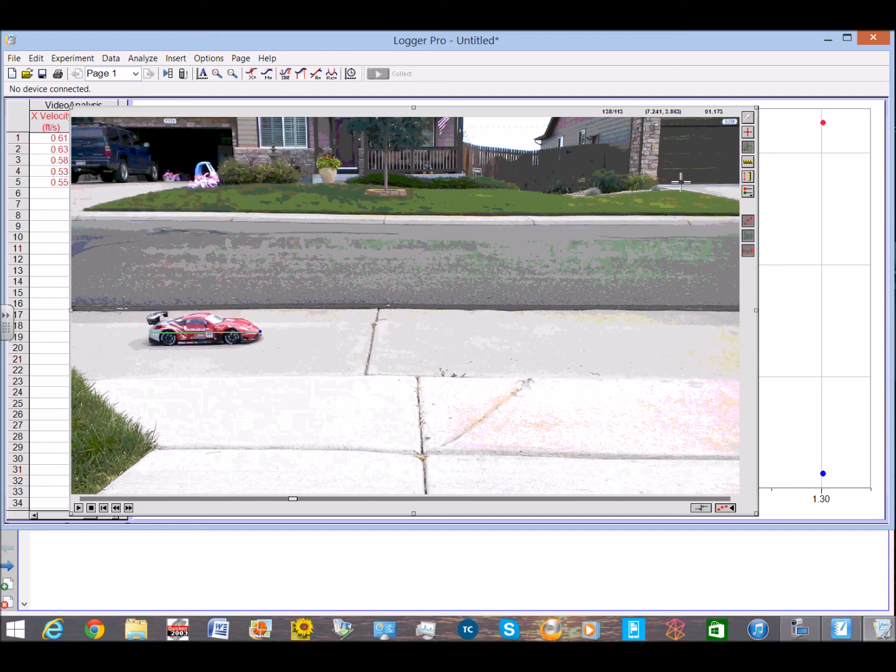
{"action": "left_click", "coordinate": [260, 333]}
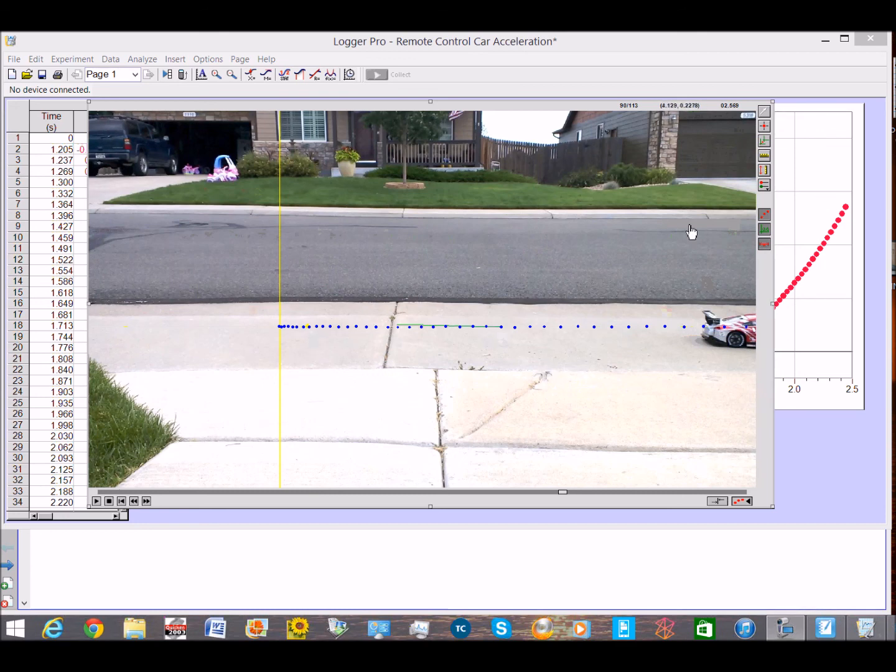
Switch to Select Point and select a tracked point midway along the car's trail, just past the end of the green scale line
{"action": "left_click", "coordinate": [765, 111]}
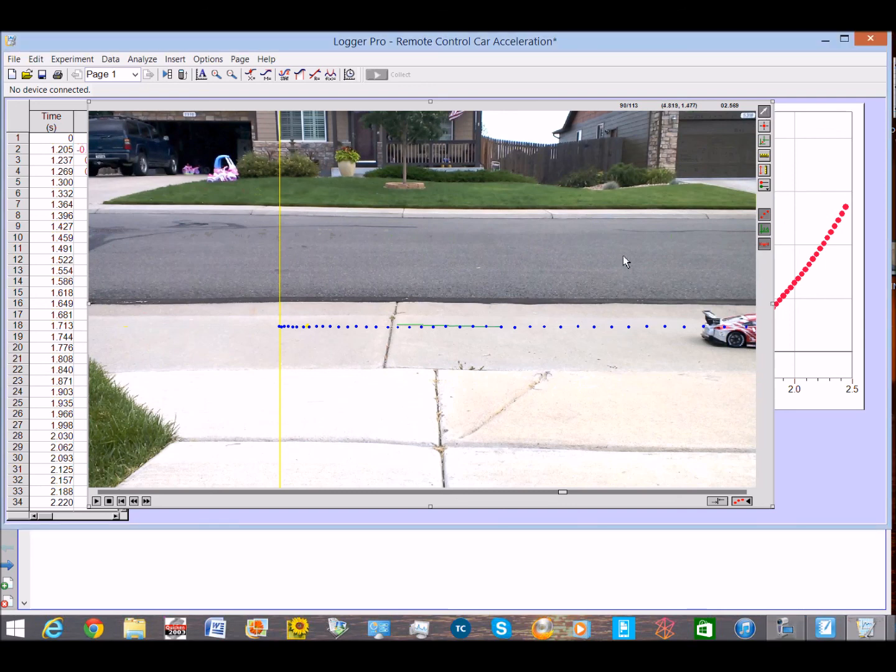
{"action": "left_click", "coordinate": [515, 328]}
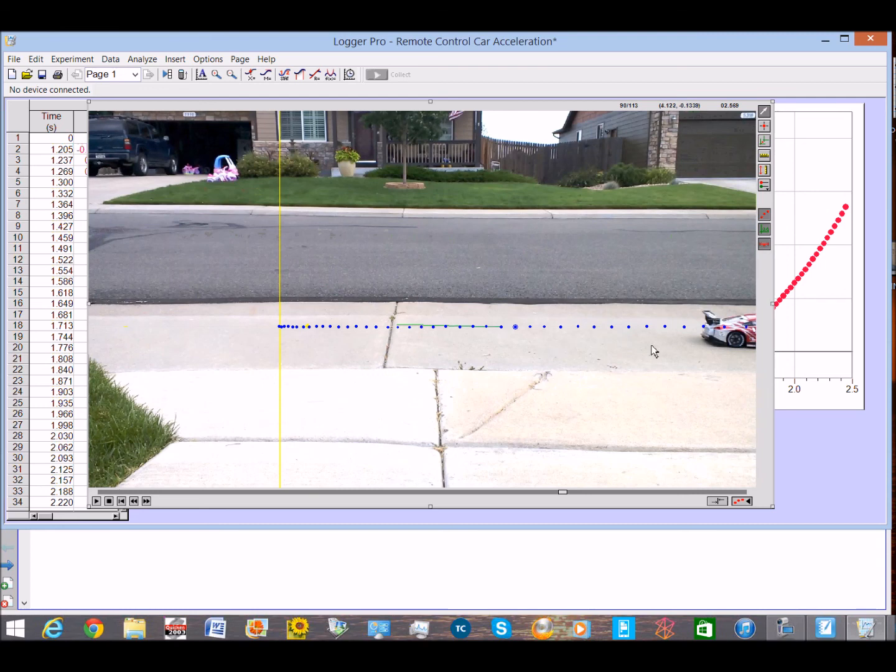
Save the file, and save it again as Remote Control Car Acceleration on the Desktop, replacing the existing file
{"action": "left_click", "coordinate": [20, 60]}
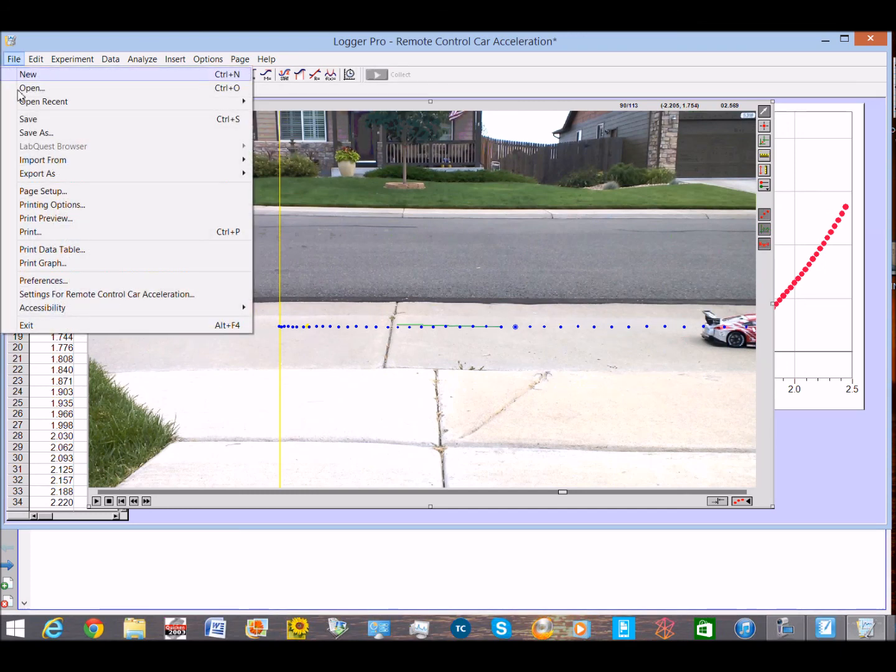
{"action": "left_click", "coordinate": [27, 121]}
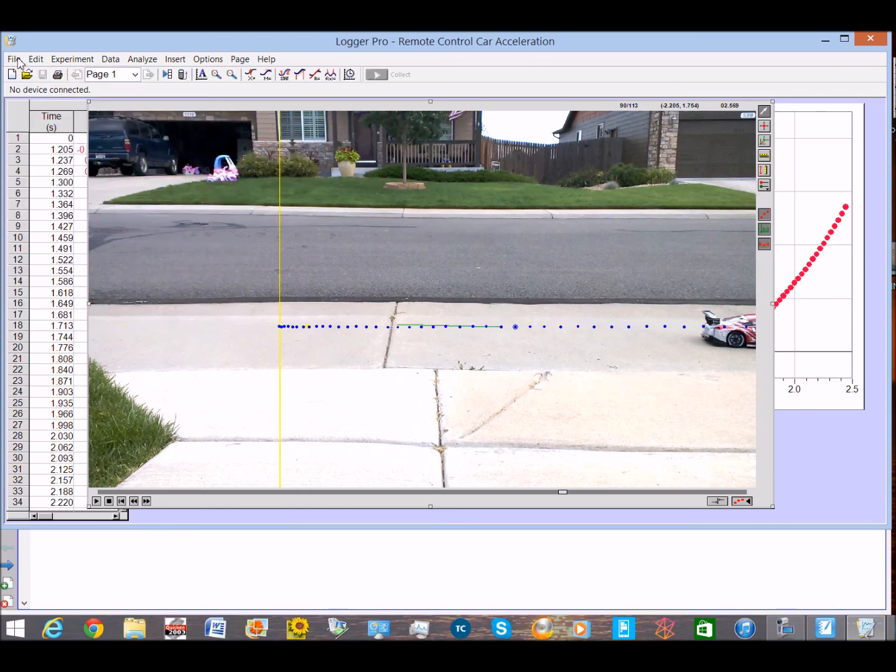
{"action": "left_click", "coordinate": [14, 59]}
{"action": "left_click", "coordinate": [26, 133]}
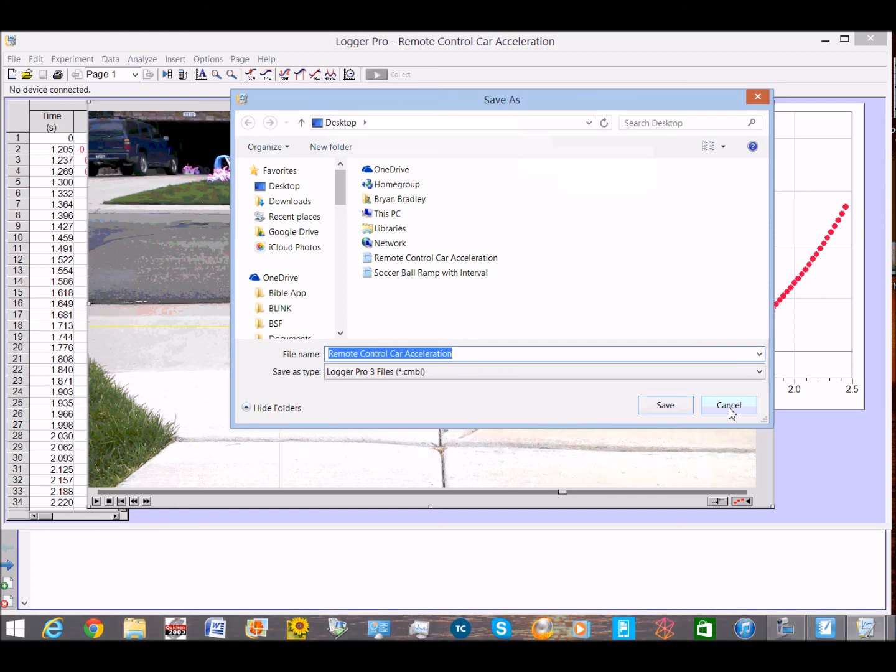
{"action": "left_click", "coordinate": [682, 409]}
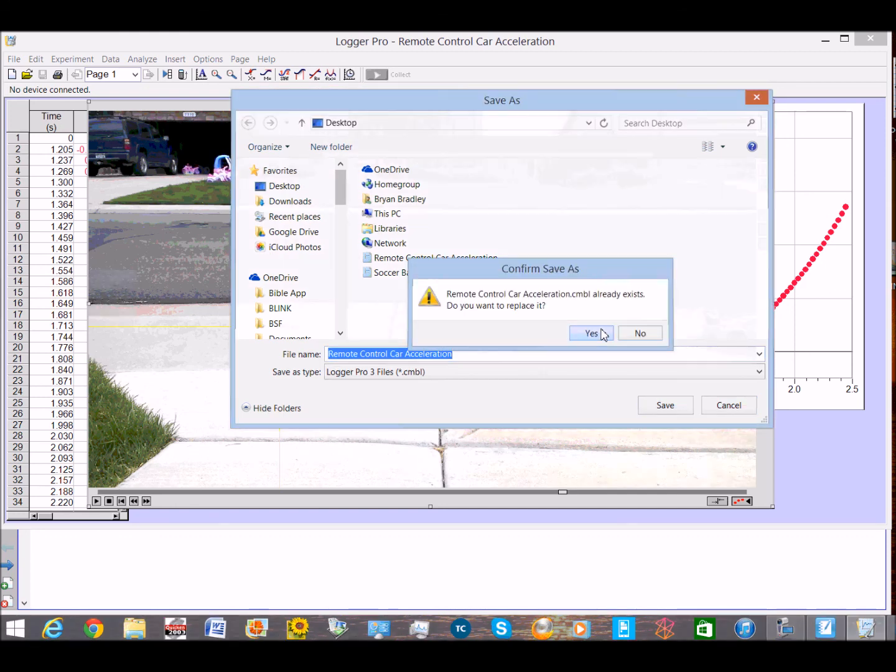
{"action": "left_click", "coordinate": [602, 333]}
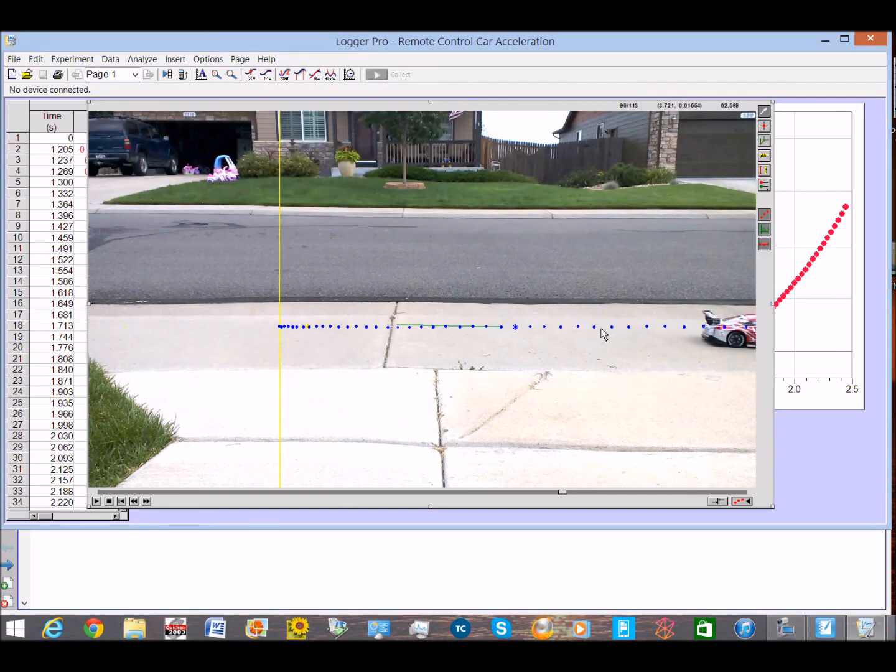